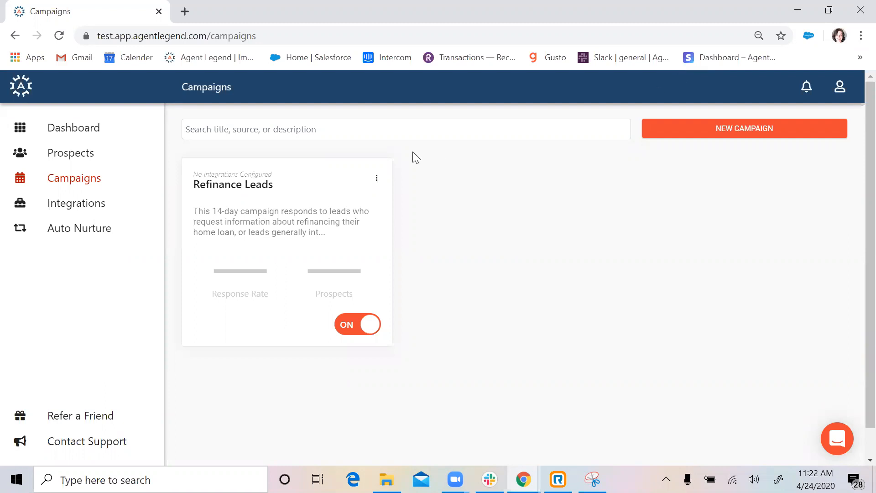
# - Go to the Integrations page and start a new integration
pyautogui.moveTo(318, 273)
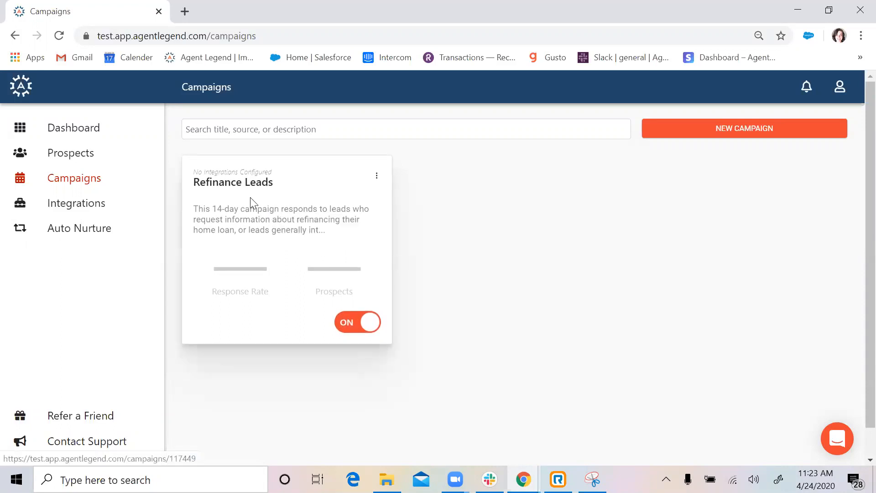
pyautogui.click(72, 202)
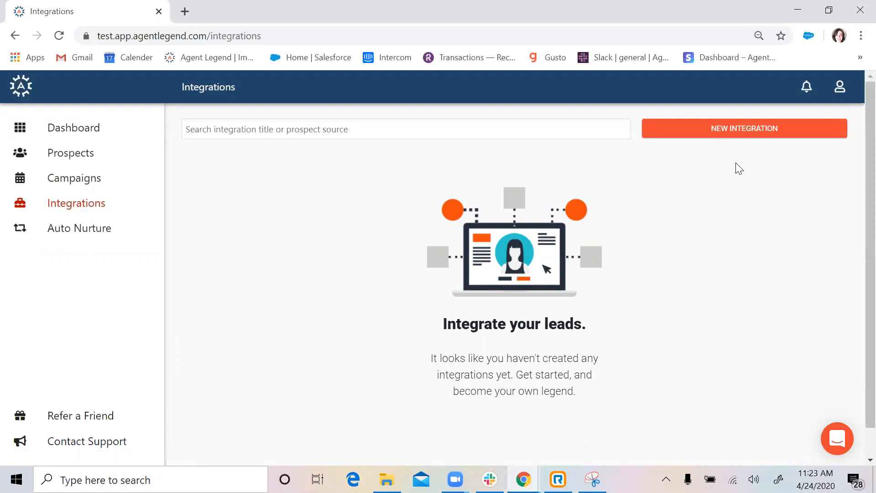
pyautogui.click(748, 130)
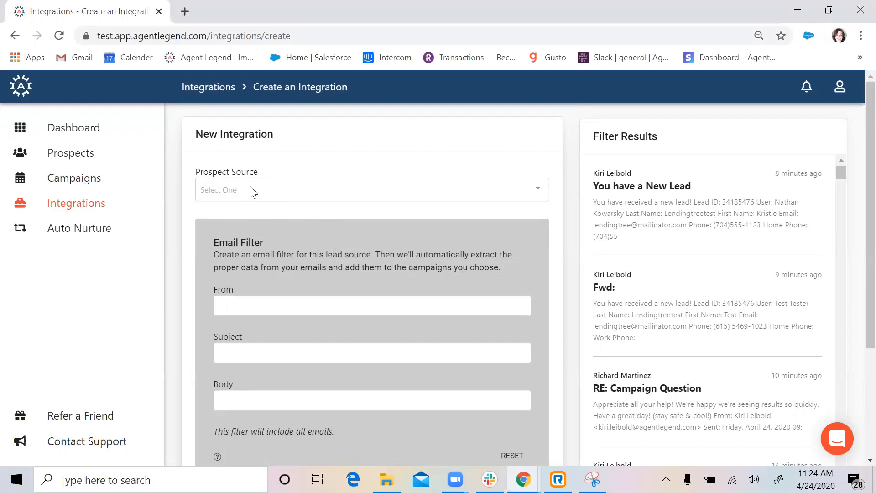
# - Choose LendingTree as the prospect source, filtering the list by 'lending'
pyautogui.click(252, 191)
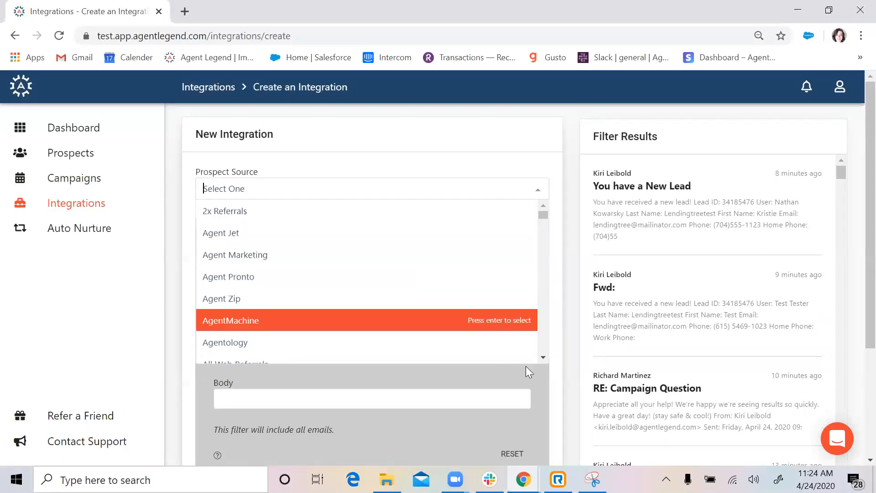
pyautogui.scroll(-2, 543, 356)
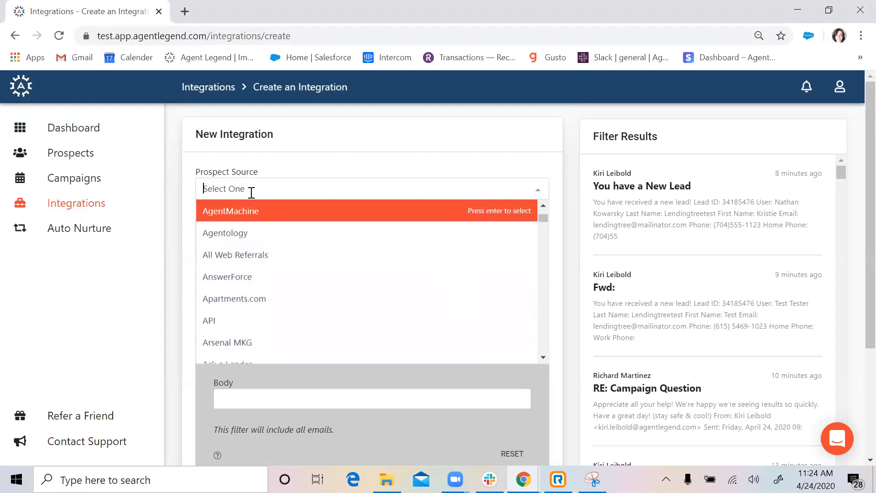
pyautogui.write('lend')
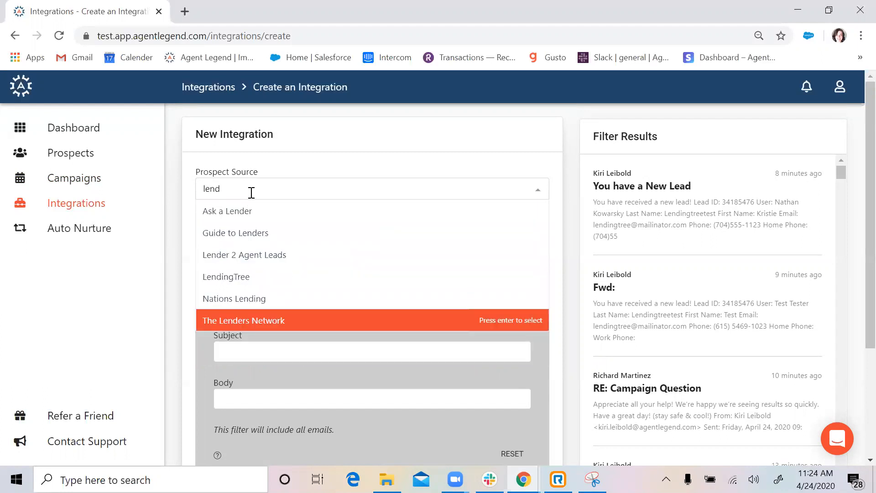
pyautogui.write('ing')
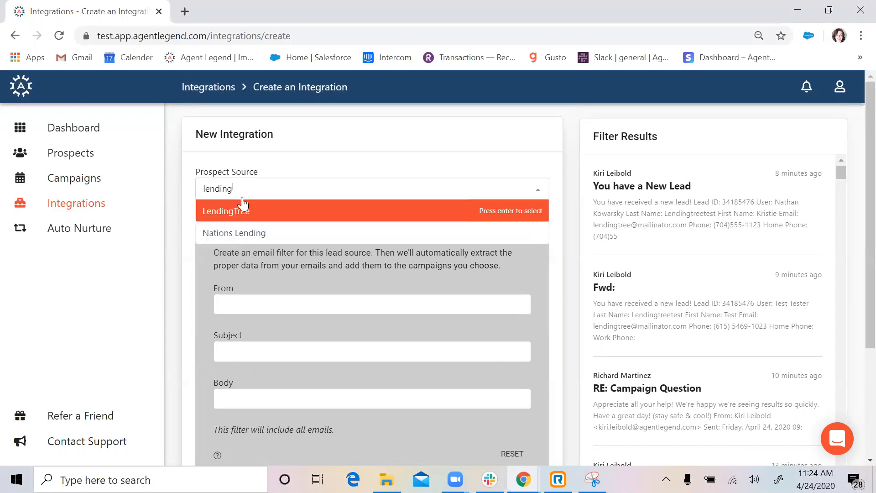
pyautogui.click(236, 210)
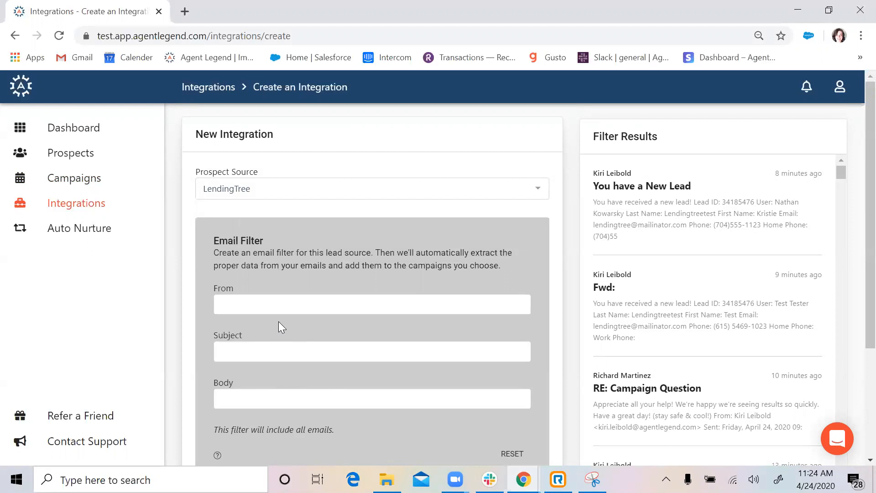
# - Enter the lead sender's full name in the email filter's From field
pyautogui.click(261, 307)
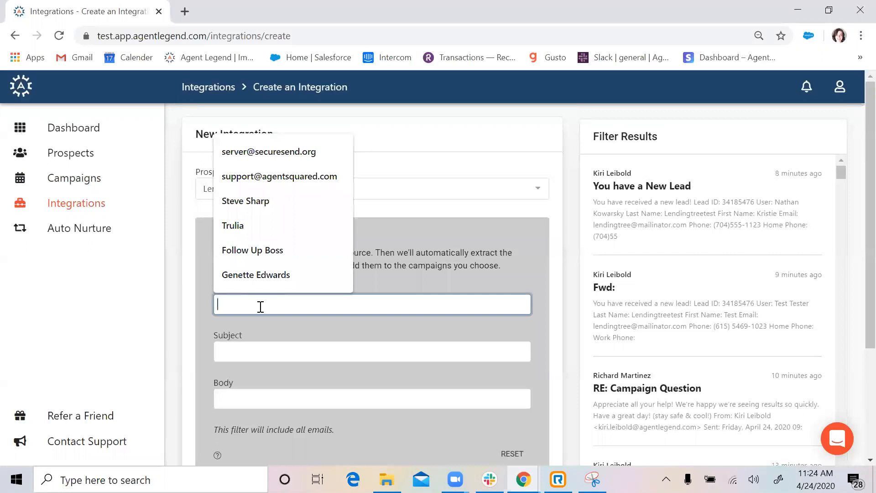
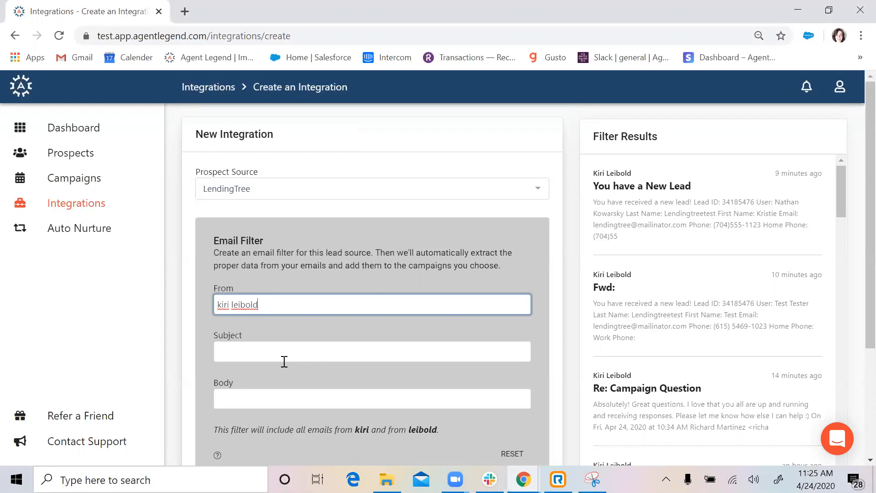
pyautogui.click(285, 361)
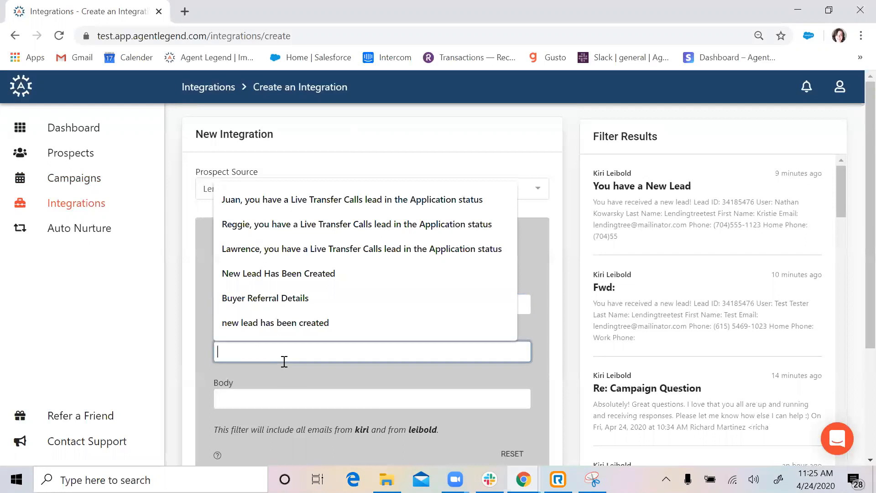
# - Set the Subject filter to "You have a New Lead", wrapped in double quotes
pyautogui.click(306, 398)
pyautogui.click(452, 351)
pyautogui.write('You ')
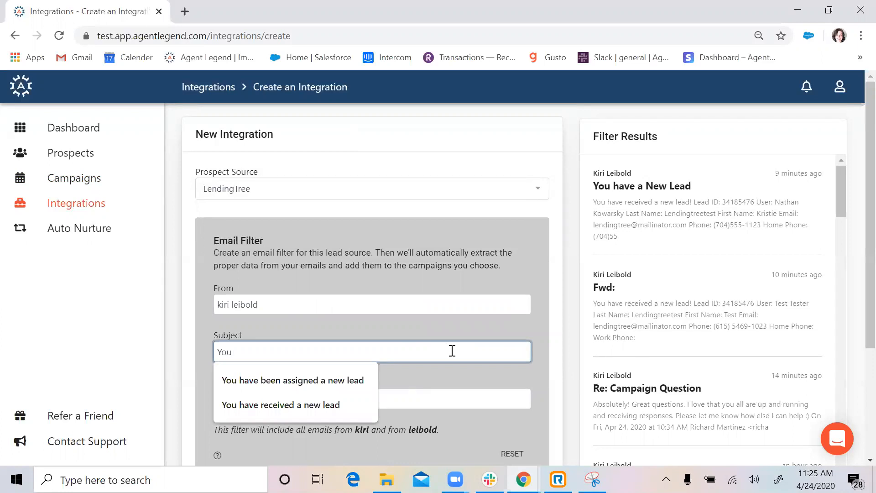
pyautogui.write('have a n')
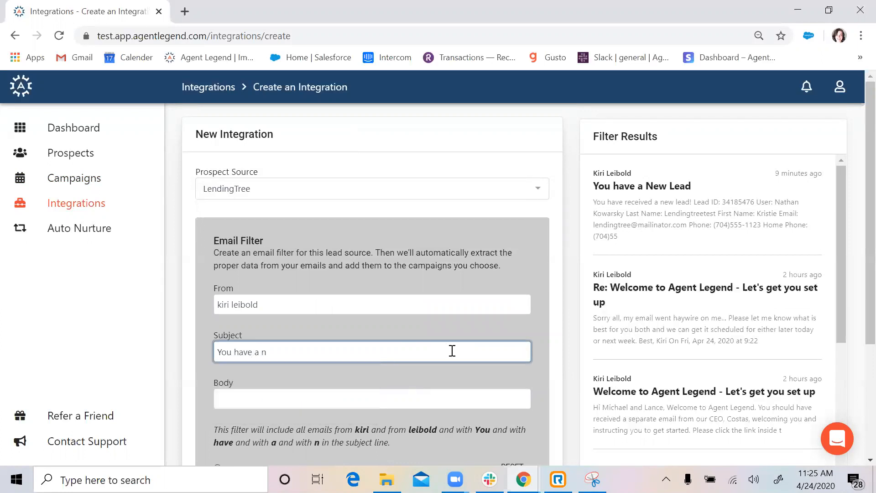
pyautogui.press('BackSpace')
pyautogui.write('New Lead')
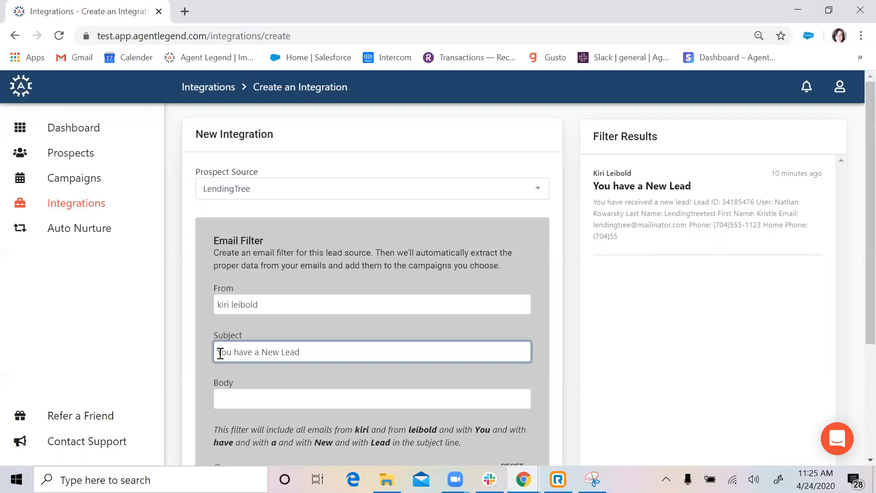
pyautogui.click(218, 352)
pyautogui.write('"')
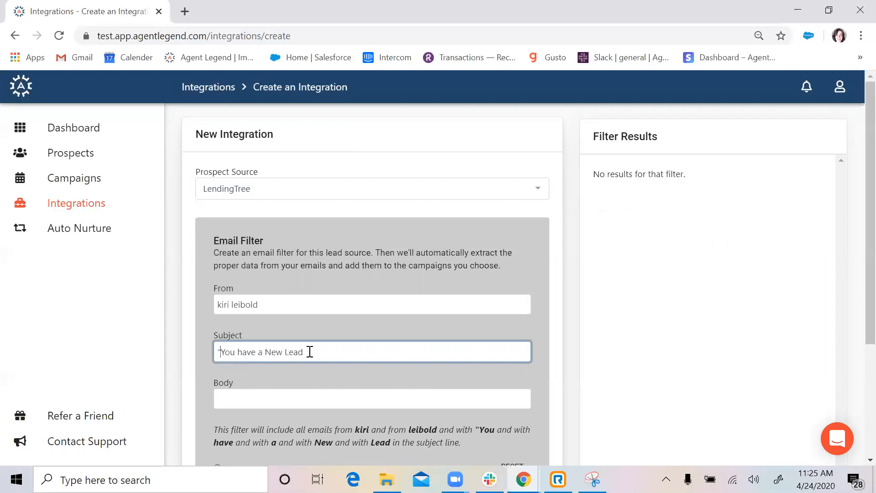
pyautogui.write('"')
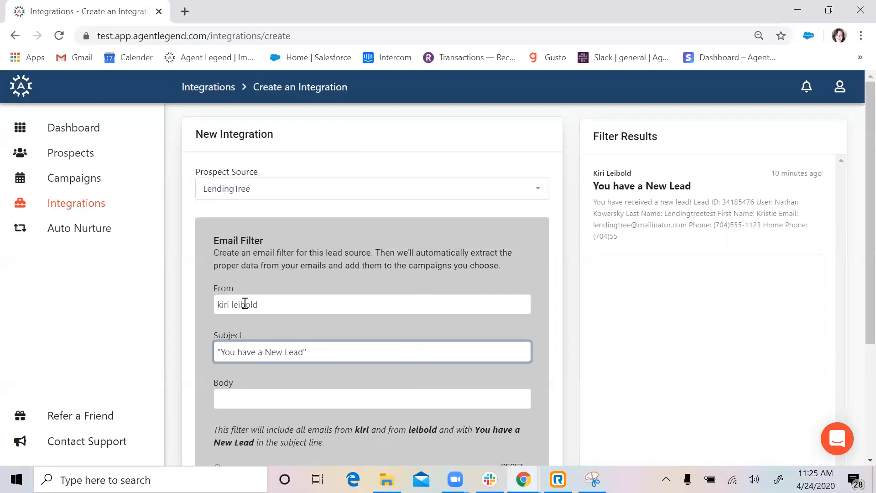
pyautogui.moveTo(260, 301); pyautogui.dragTo(191, 304)
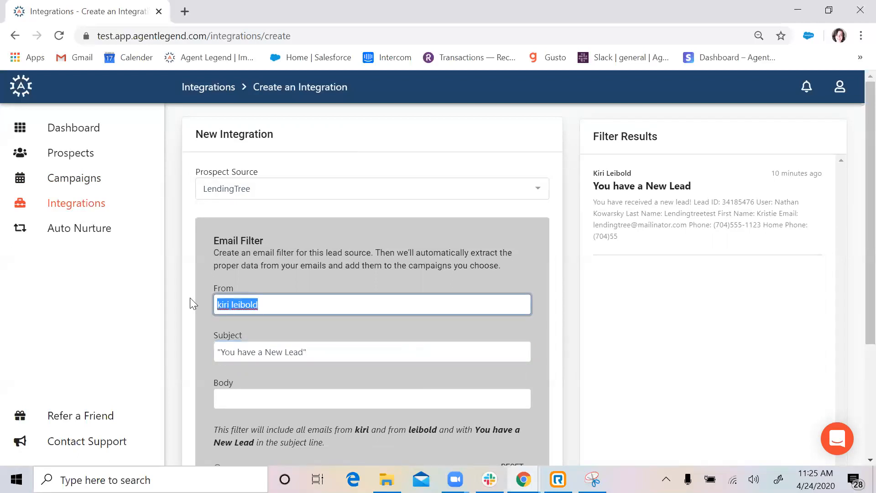
pyautogui.moveTo(329, 357); pyautogui.dragTo(239, 338)
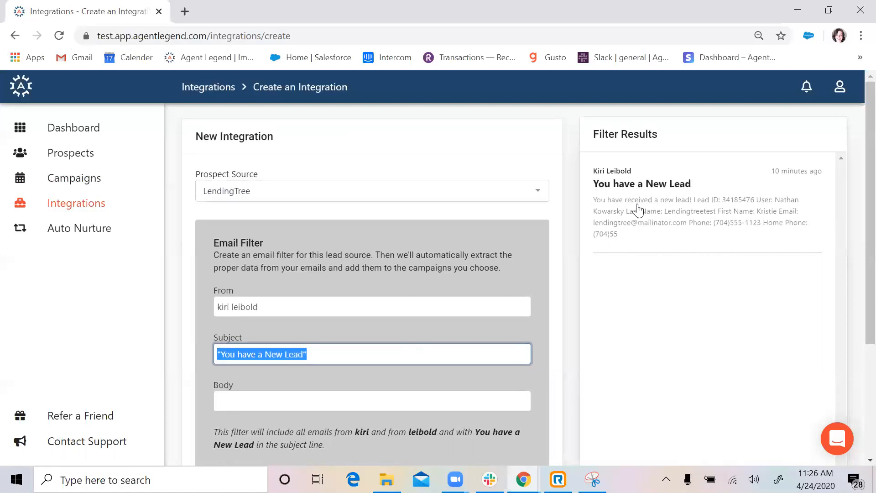
pyautogui.click(434, 355)
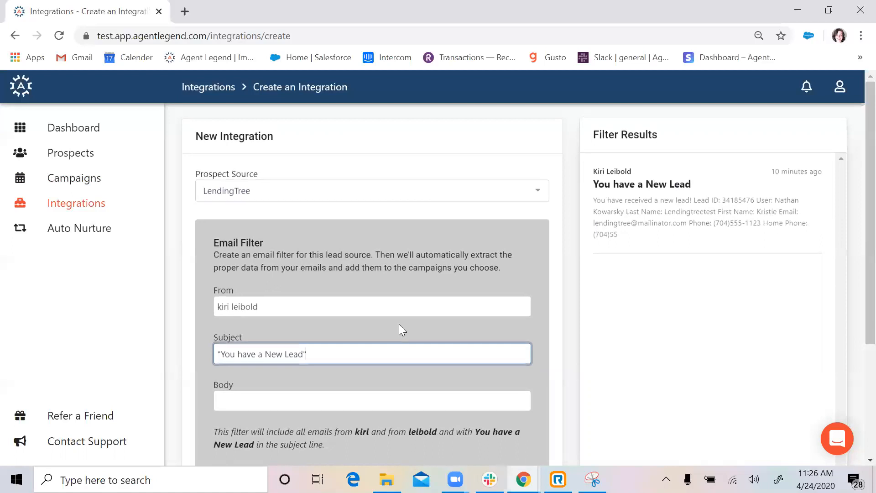
pyautogui.scroll(-2, 854, 217)
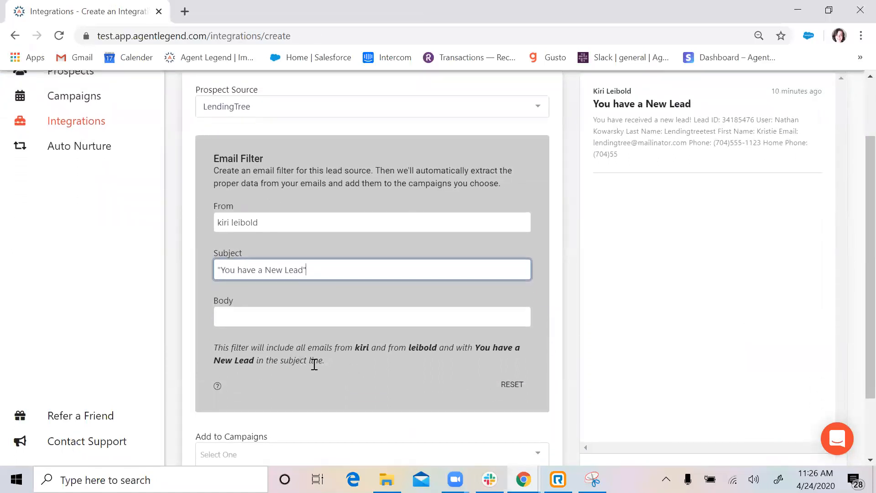
pyautogui.moveTo(340, 362); pyautogui.dragTo(203, 348)
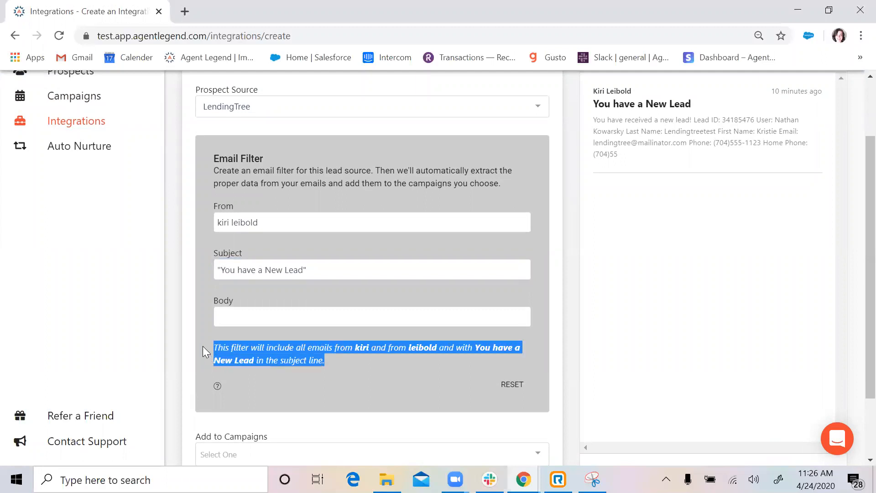
pyautogui.click(332, 359)
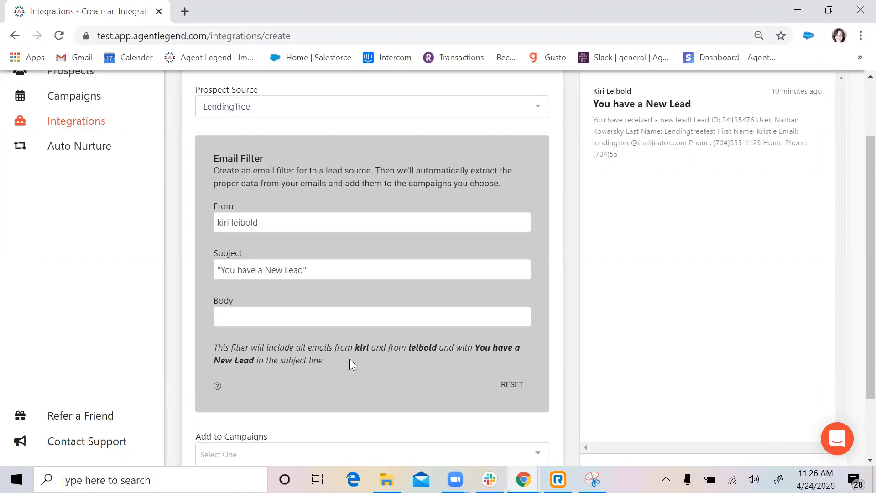
pyautogui.click(284, 323)
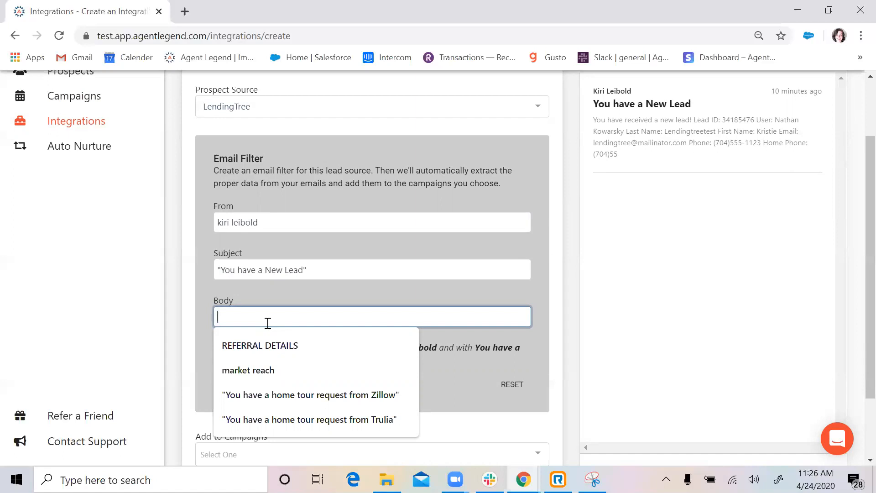
pyautogui.write('purchase')
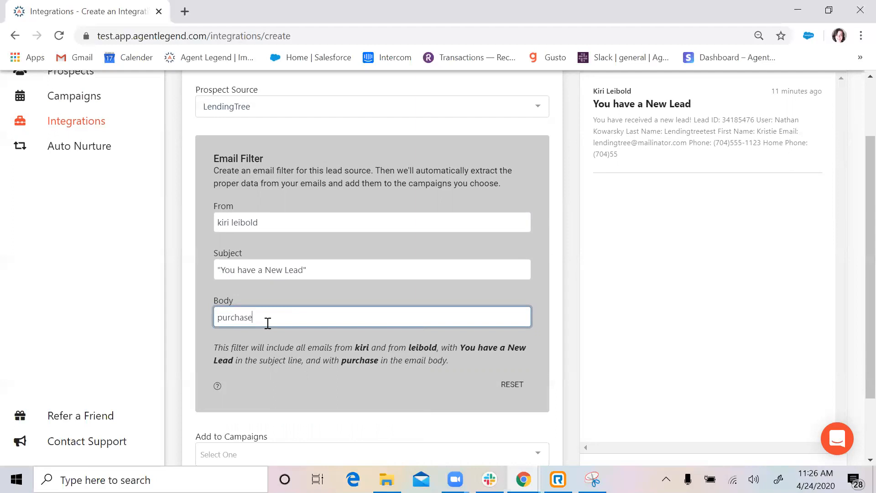
pyautogui.press('BackSpace')
pyautogui.press('BackSpace')
pyautogui.press('BackSpace')
pyautogui.press('BackSpace')
pyautogui.press('BackSpace')
pyautogui.press('BackSpace')
pyautogui.press('BackSpace')
pyautogui.press('BackSpace')
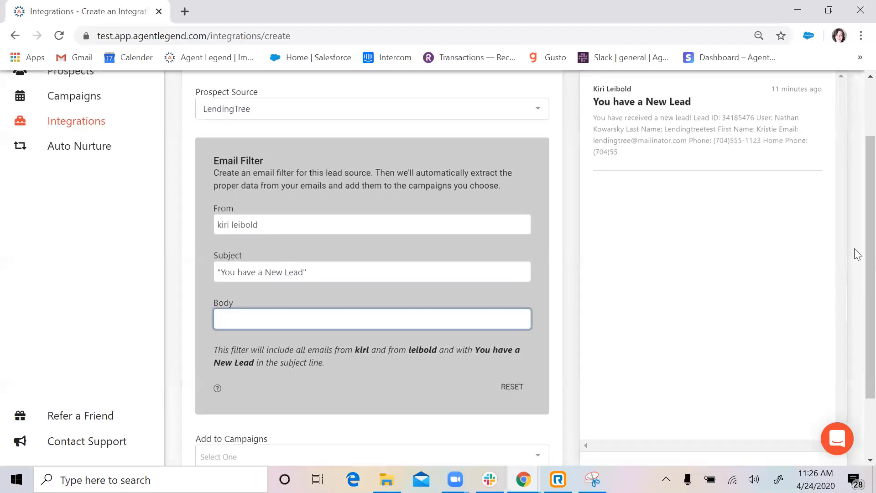
pyautogui.scroll(-2, 855, 258)
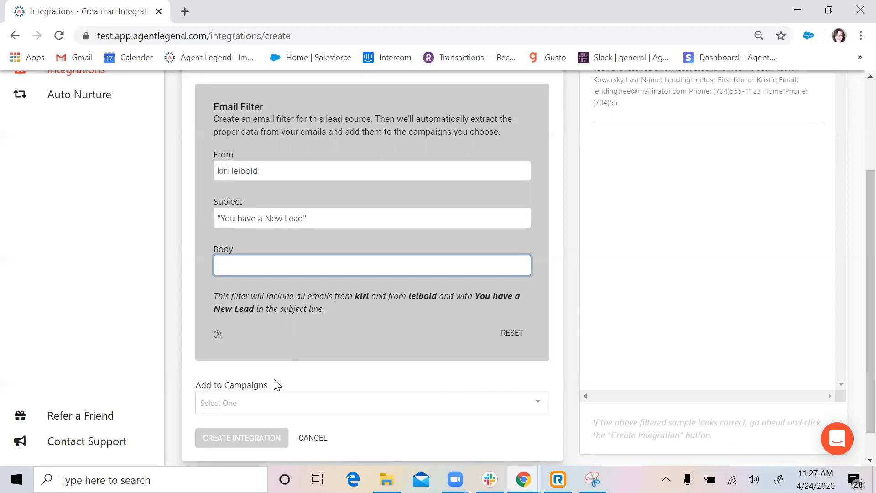
# - Add the integration to the Refinance Leads campaign and create it
pyautogui.click(388, 403)
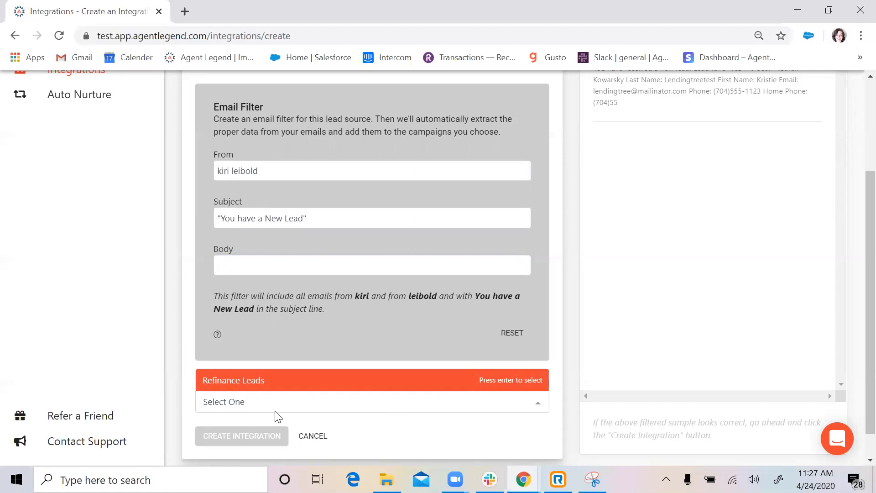
pyautogui.click(245, 383)
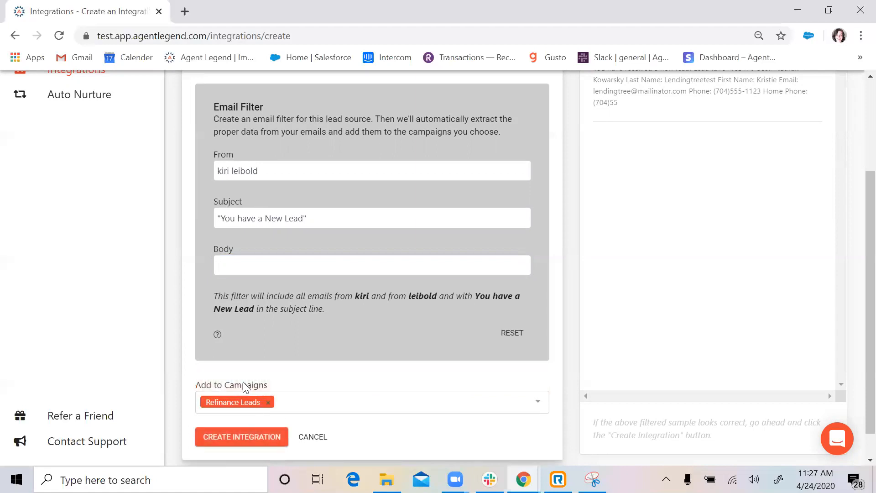
pyautogui.click(240, 438)
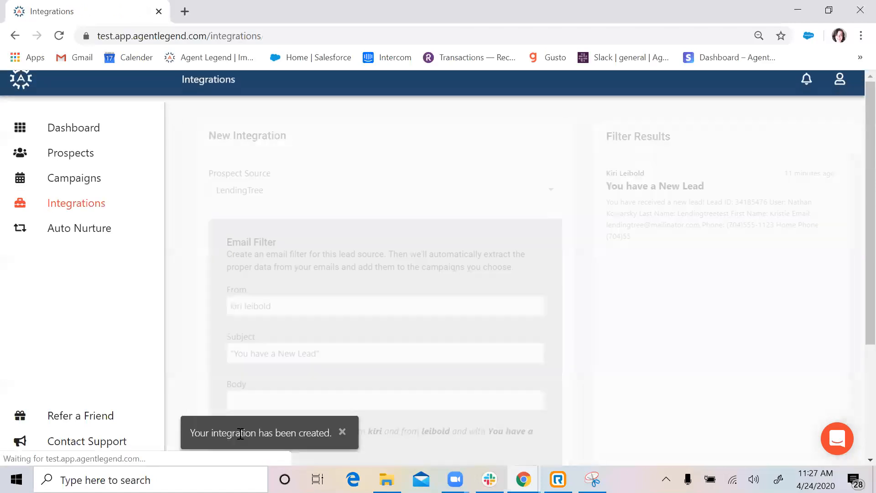